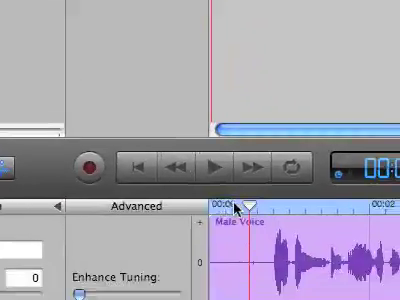
- Drag the playhead back to the start of the Male Voice region, pitched at -7
left_click_drag(248, 205, 192, 153)
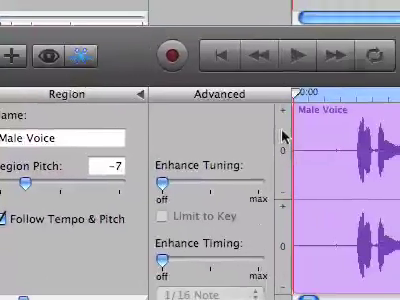
key("space")
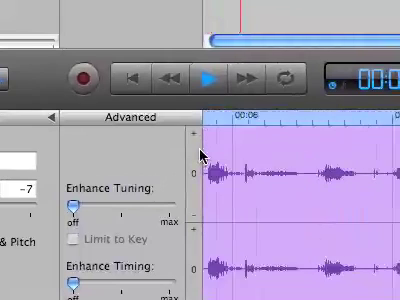
key("space")
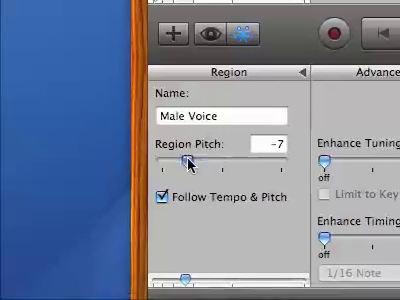
- Raise the Male Voice Region Pitch to 6, play it, then raise it to 9
left_click_drag(188, 163, 209, 153)
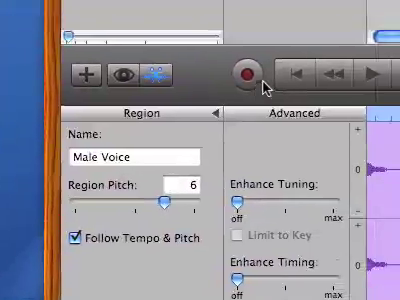
key("space")
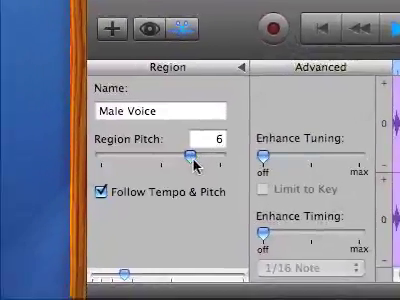
left_click_drag(191, 160, 206, 156)
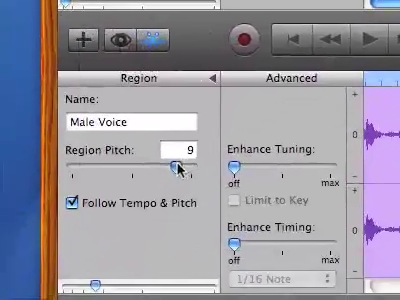
- Lower the Male Voice Region Pitch from 9 back toward 0, ending near 1
mouse_move(178, 166)
left_mouse_down()
mouse_move(181, 160)
mouse_move(197, 154)
left_mouse_up()
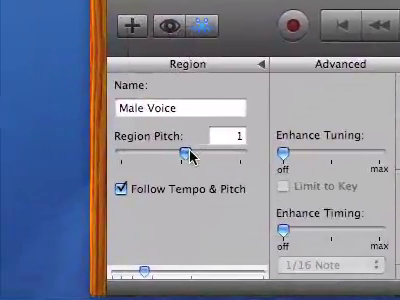